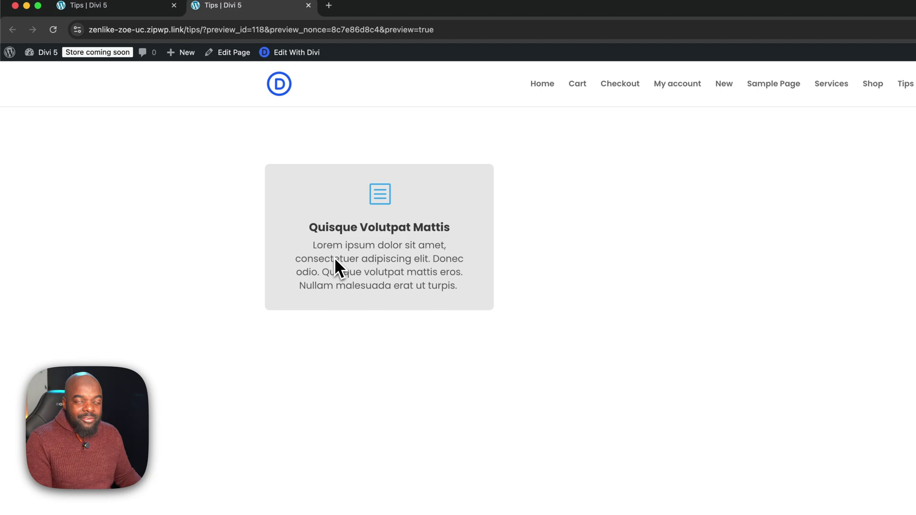
- Back in the Tips page builder, insert a Blurb module into the row's first column
click(121, 10)
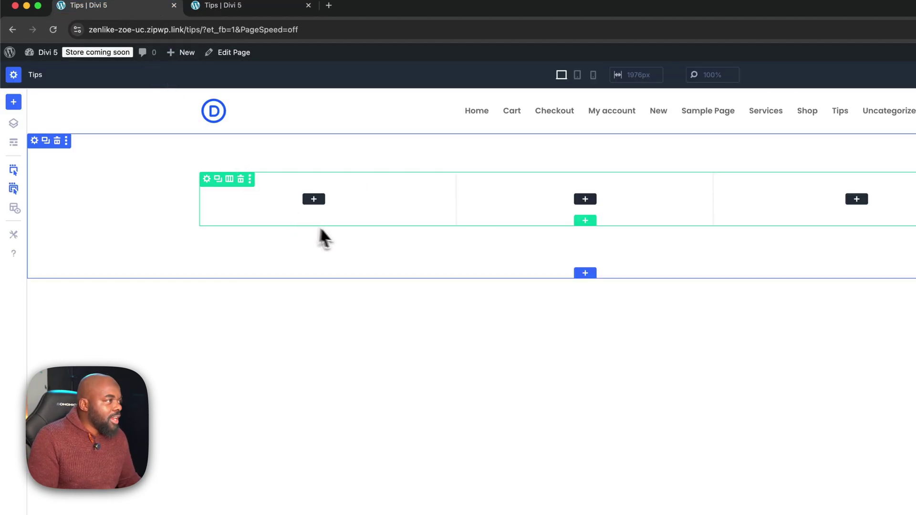
click(317, 203)
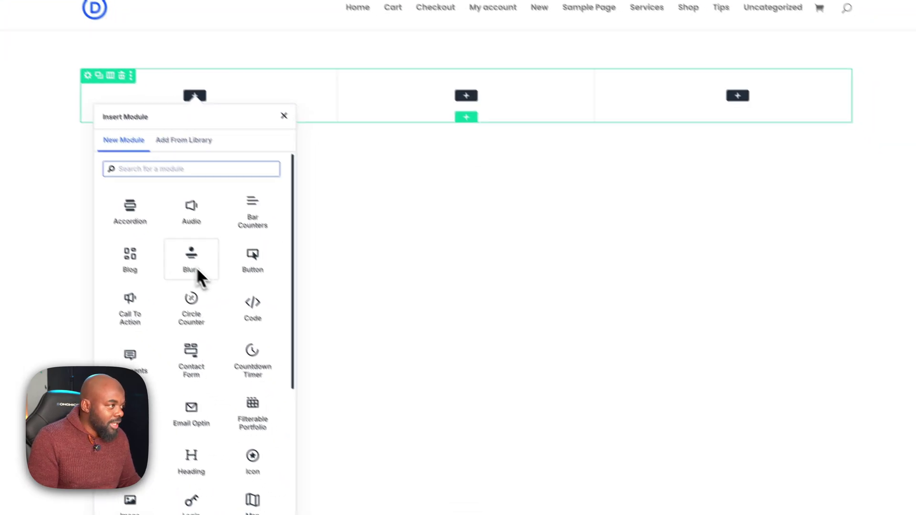
click(187, 262)
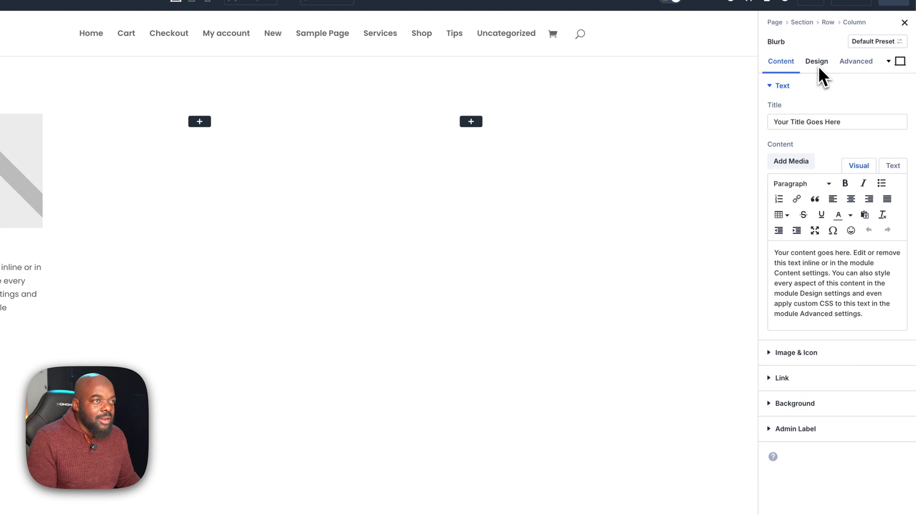
- Set the blurb's body text to 17px and center-align both body and title text
click(815, 62)
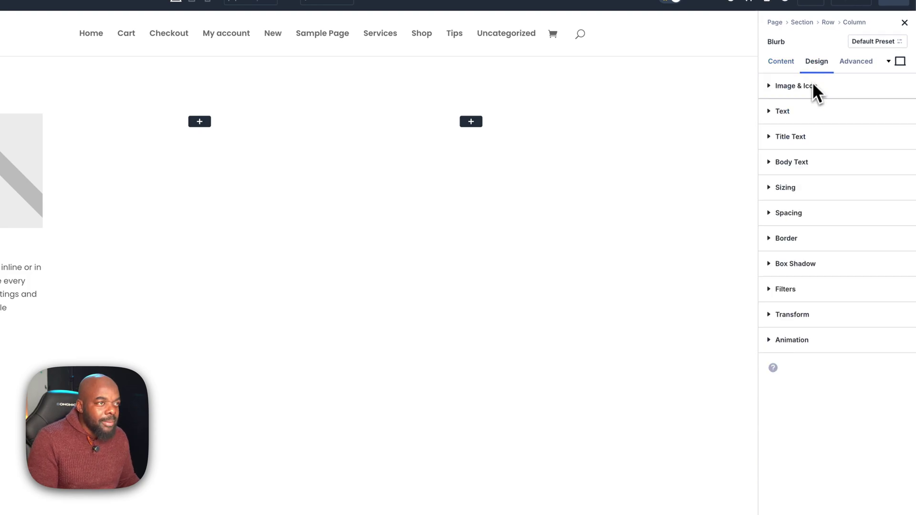
click(811, 164)
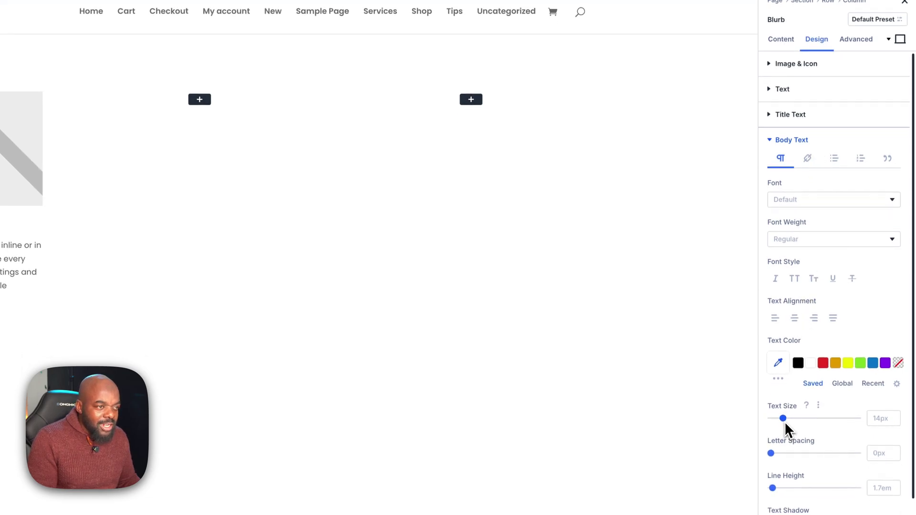
drag(785, 423, 787, 424)
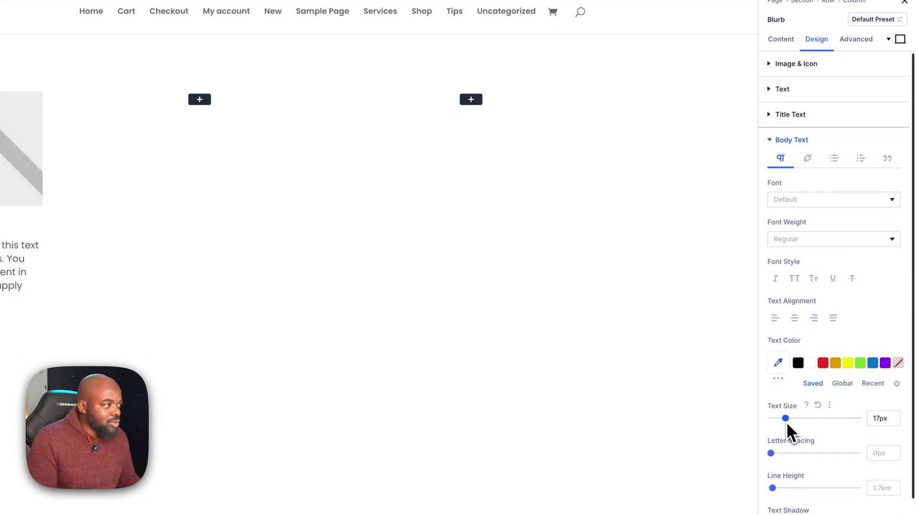
click(795, 319)
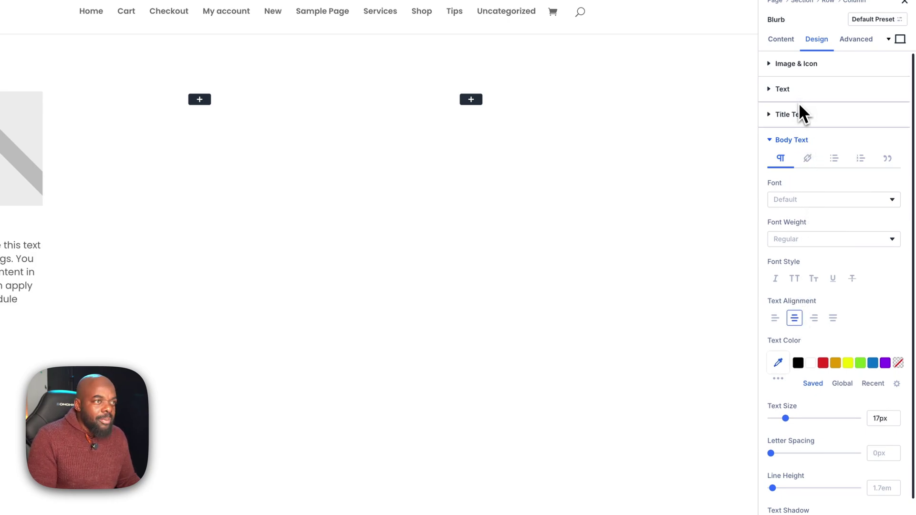
click(803, 116)
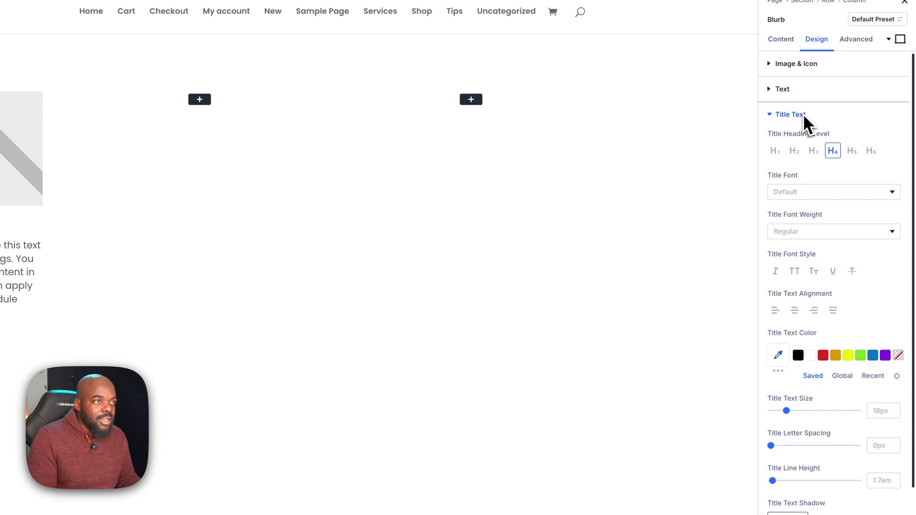
click(794, 311)
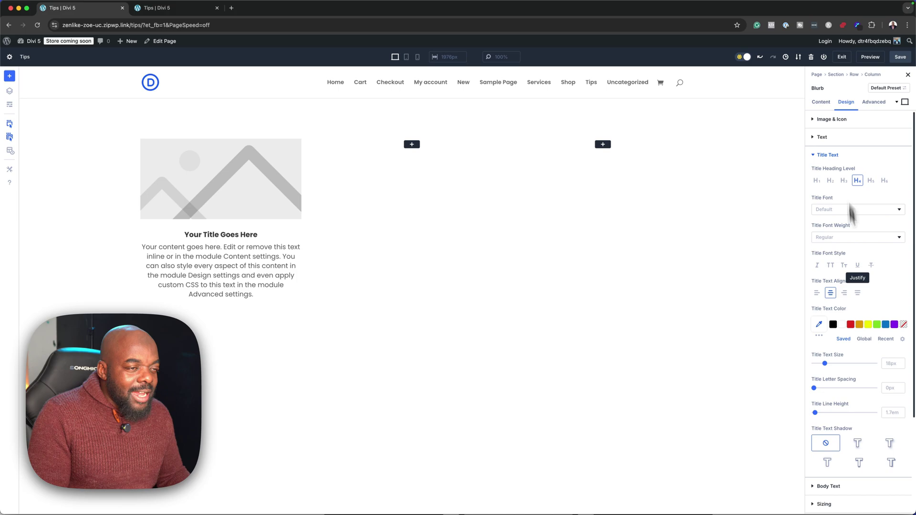
- Enter 2rem top and left padding, linking bottom and right to match
scroll(859, 344, down, 1)
scroll(859, 345, down, 2)
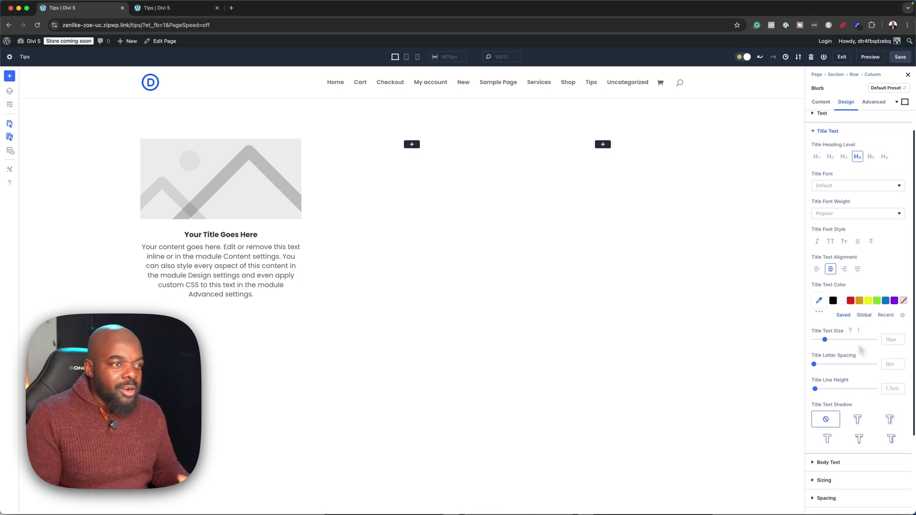
scroll(857, 345, down, 1)
scroll(858, 360, down, 5)
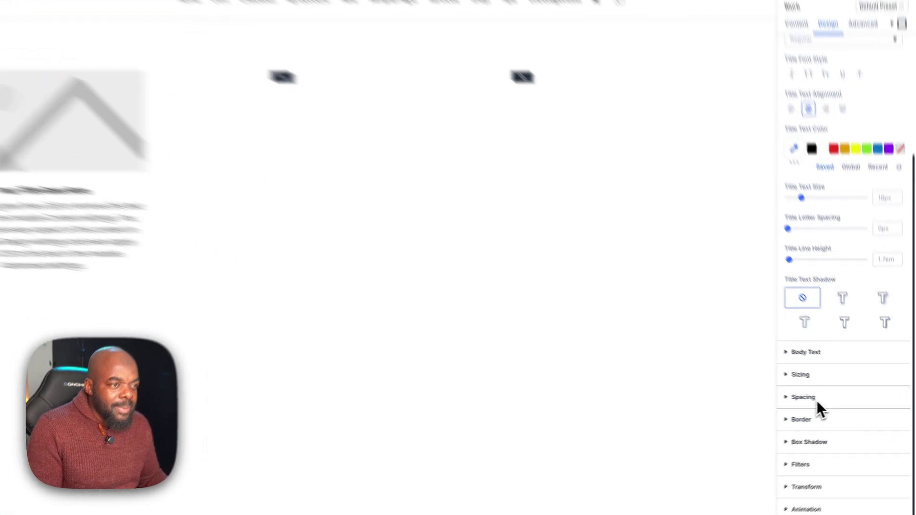
click(830, 400)
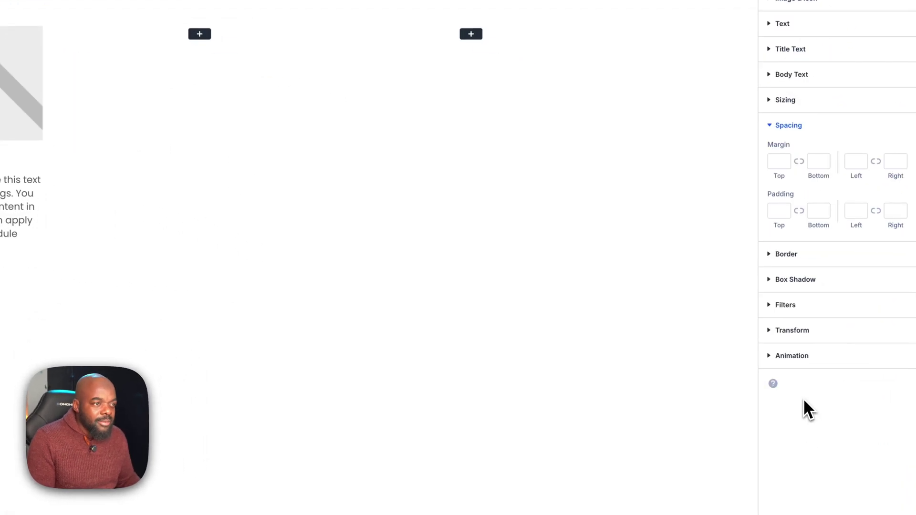
click(777, 212)
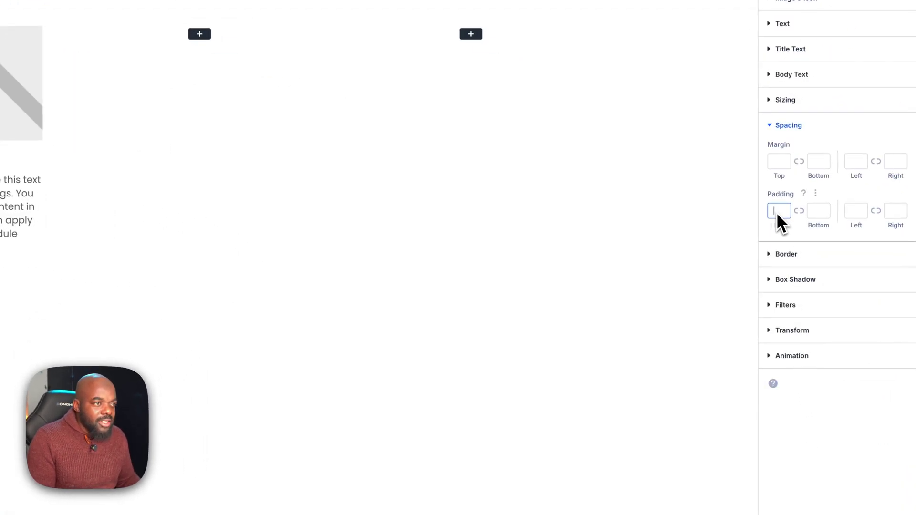
text(2rem)
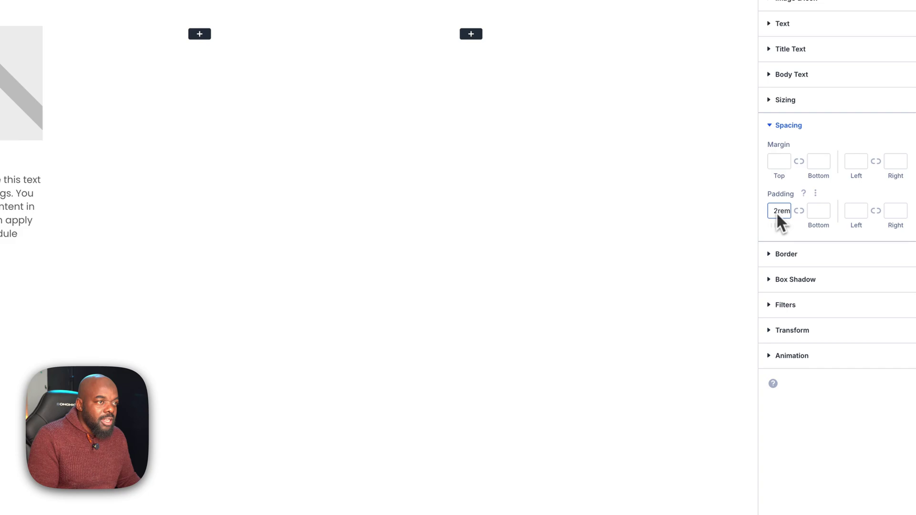
click(799, 211)
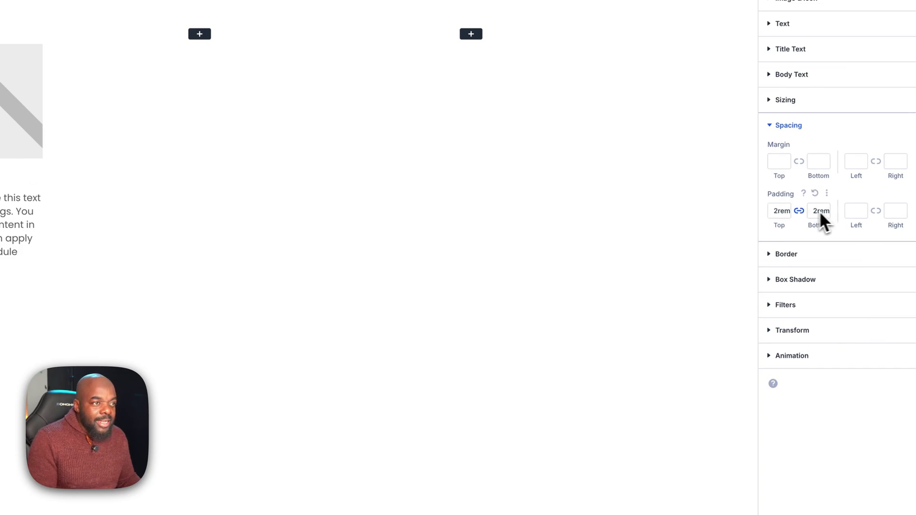
click(854, 213)
text(2re)
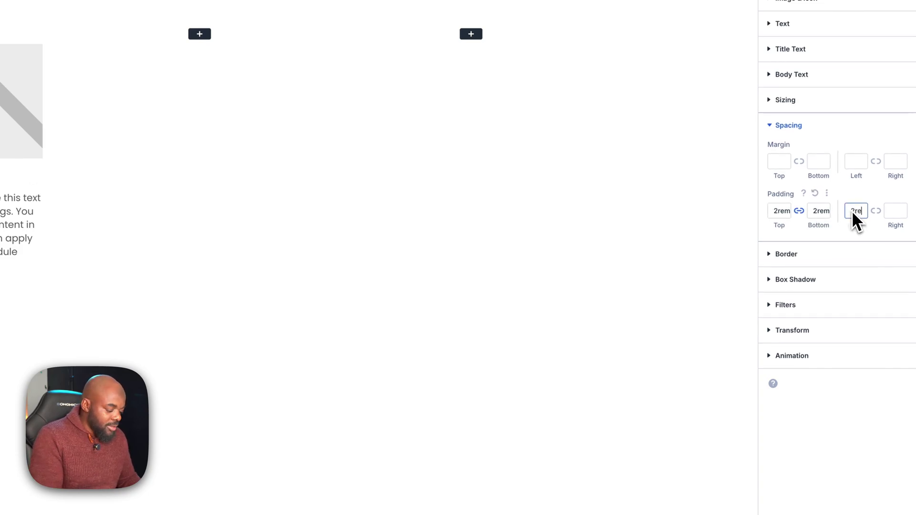
text(m)
click(876, 212)
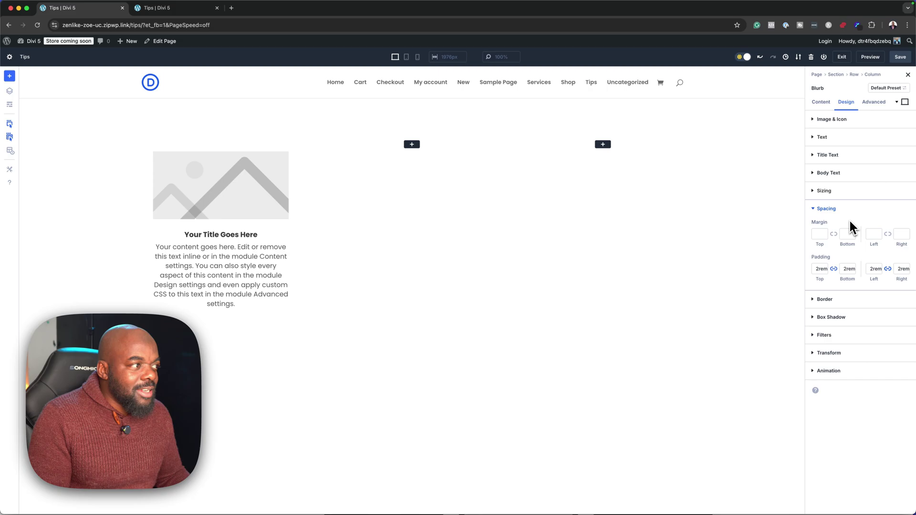
- Turn on Use Icon in Image & Icon and choose the camera icon
click(825, 104)
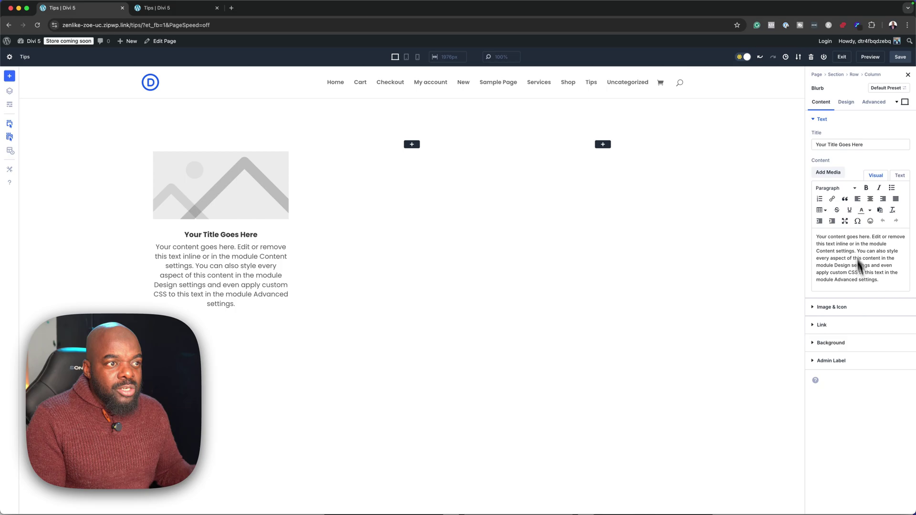
click(832, 307)
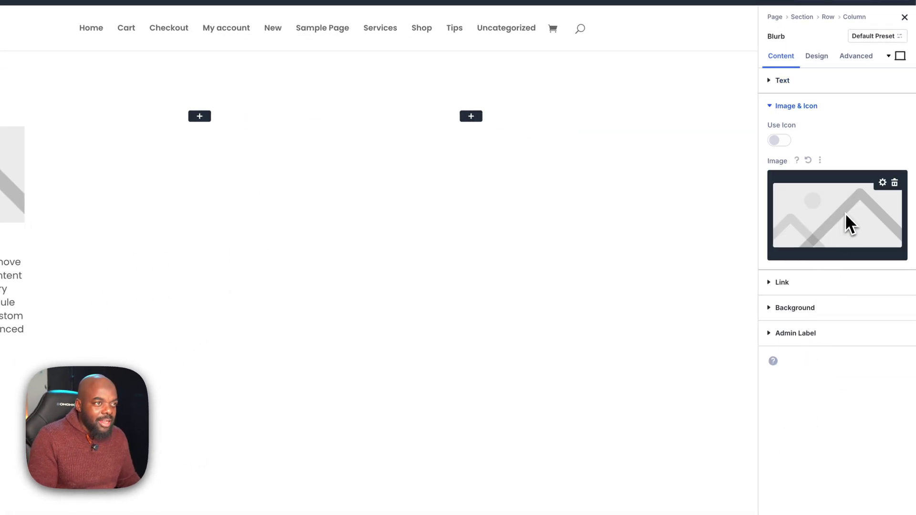
click(787, 142)
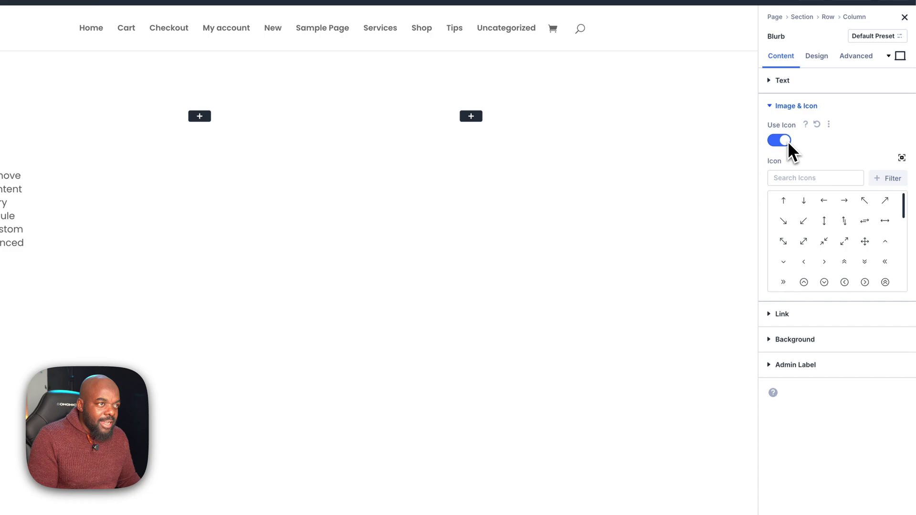
scroll(833, 238, down, 5)
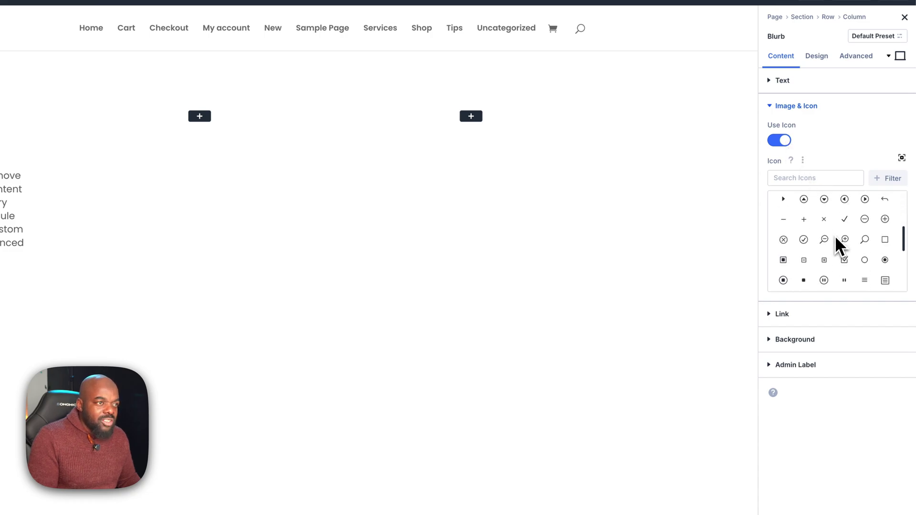
scroll(859, 229, down, 5)
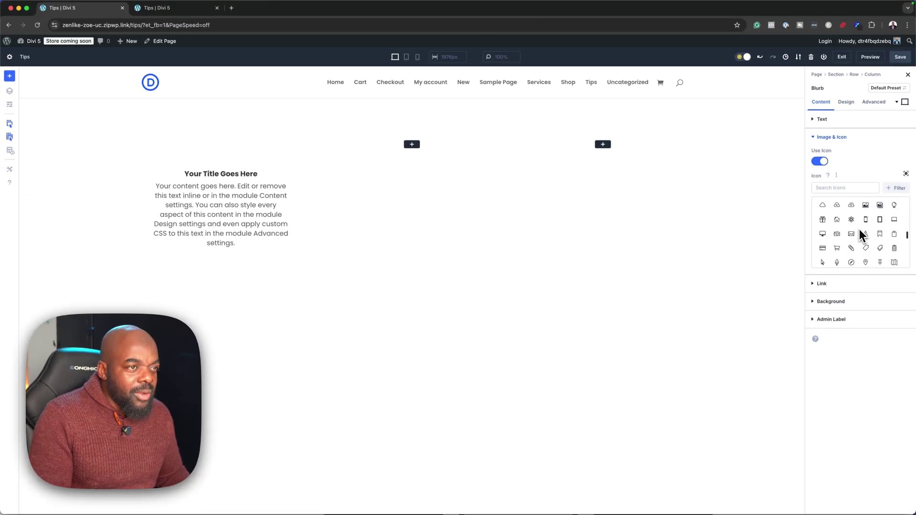
click(838, 234)
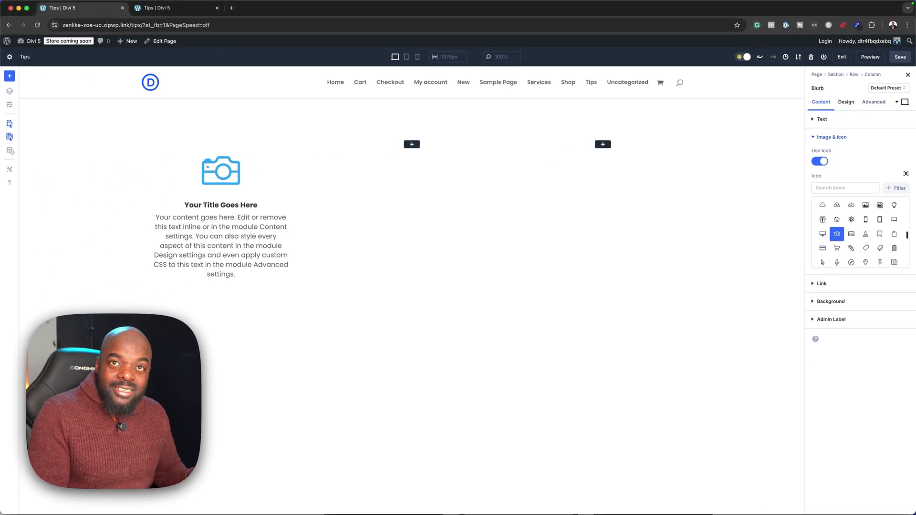
- Reduce the camera icon's Icon Width slider in Design > Image & Icon to 60px
click(846, 102)
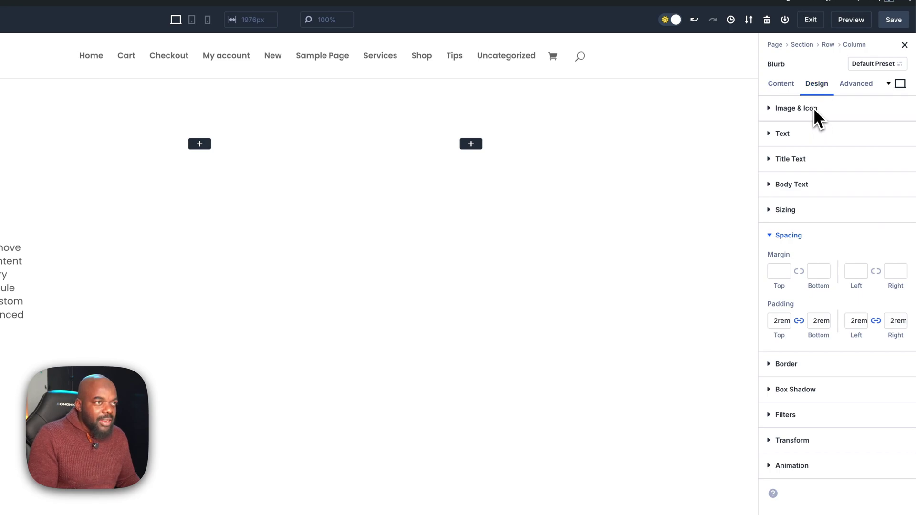
click(814, 107)
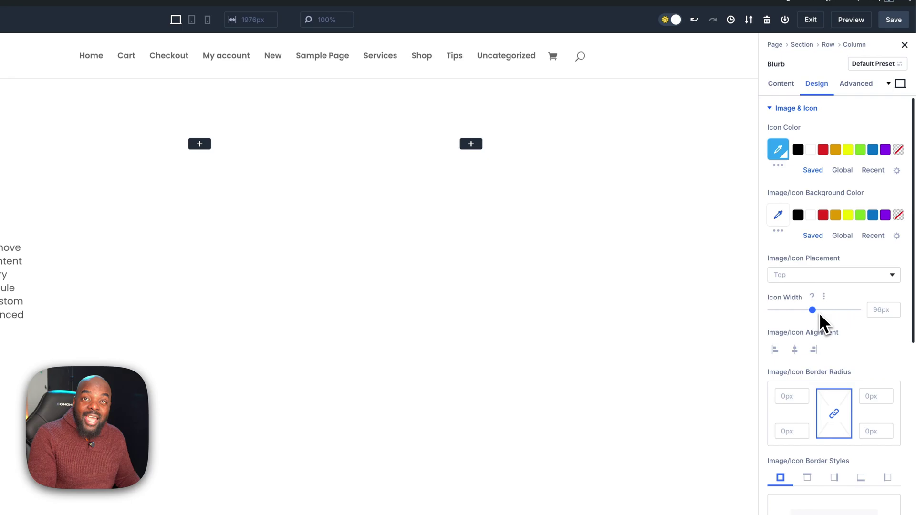
drag(817, 313, 799, 313)
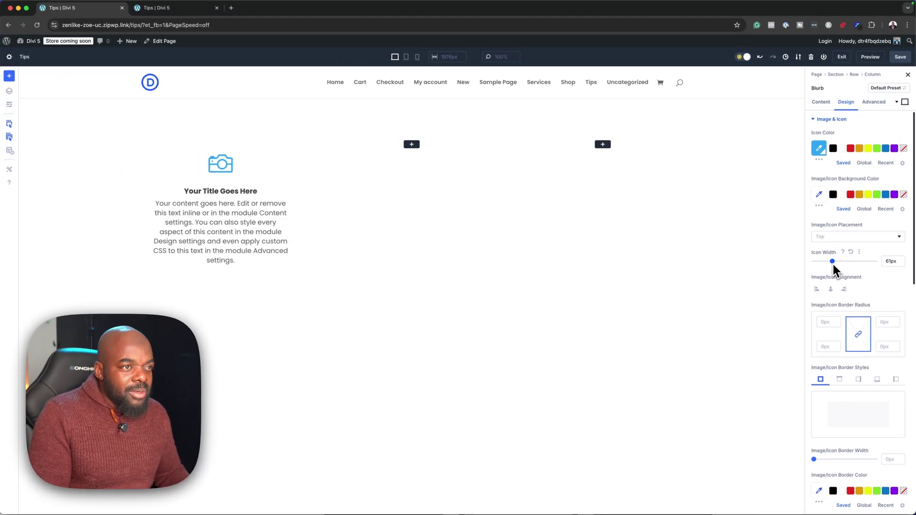
drag(833, 264, 833, 266)
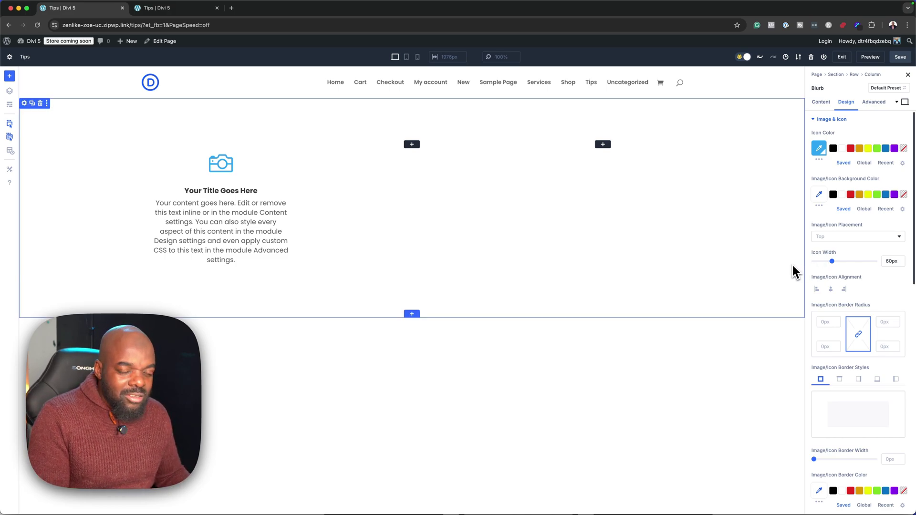
- In hover mode, set the blurb's background colour to a pale light grey
click(905, 102)
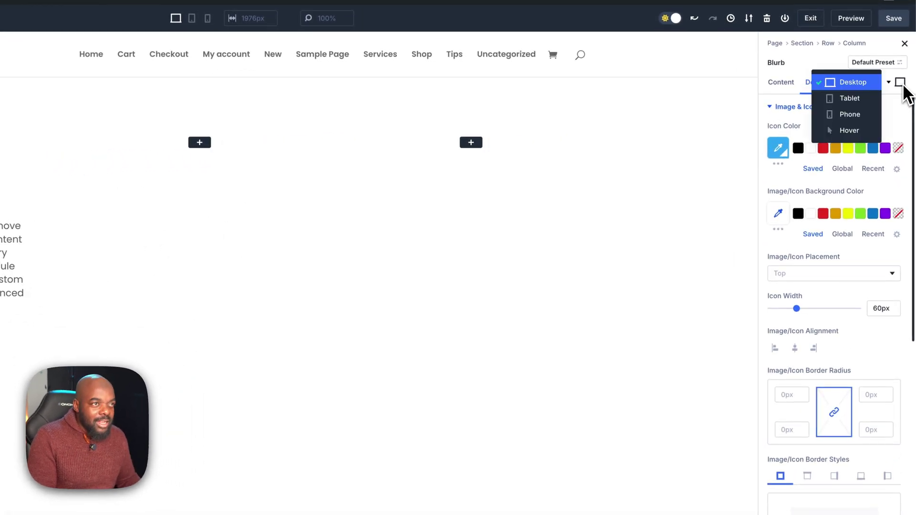
click(864, 132)
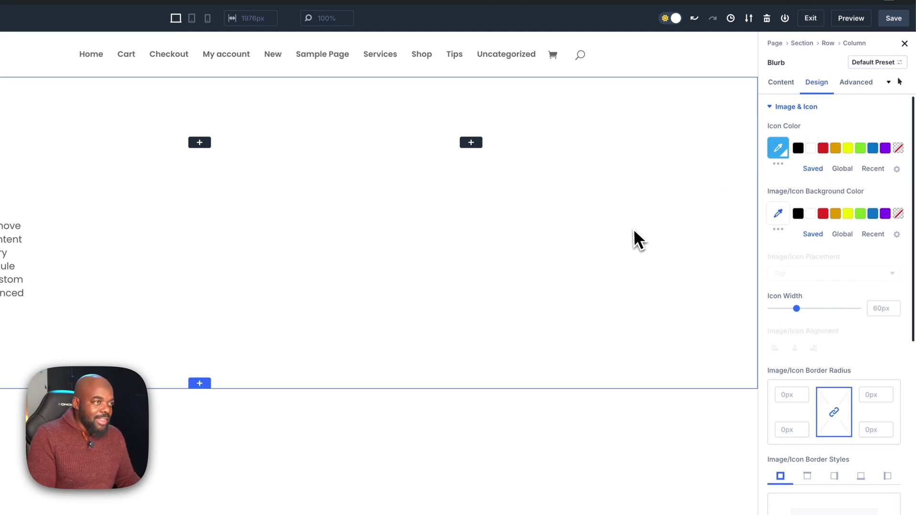
click(786, 86)
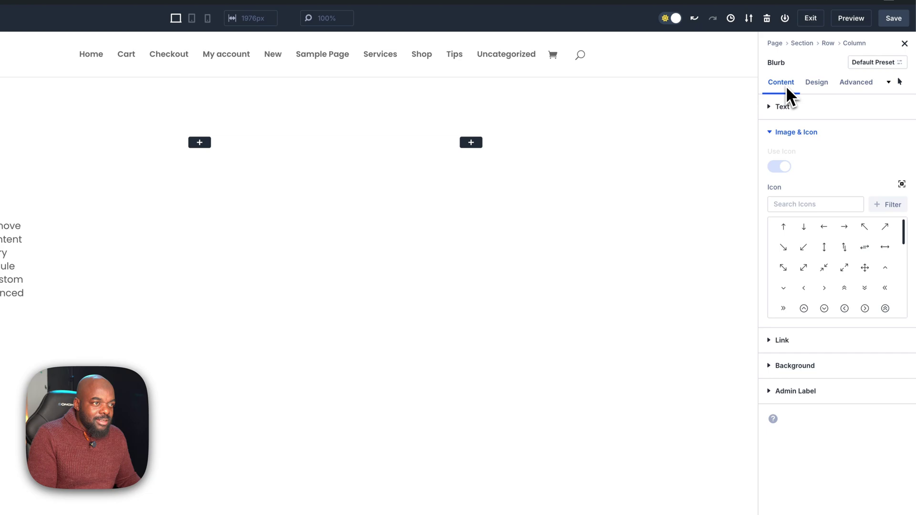
click(782, 366)
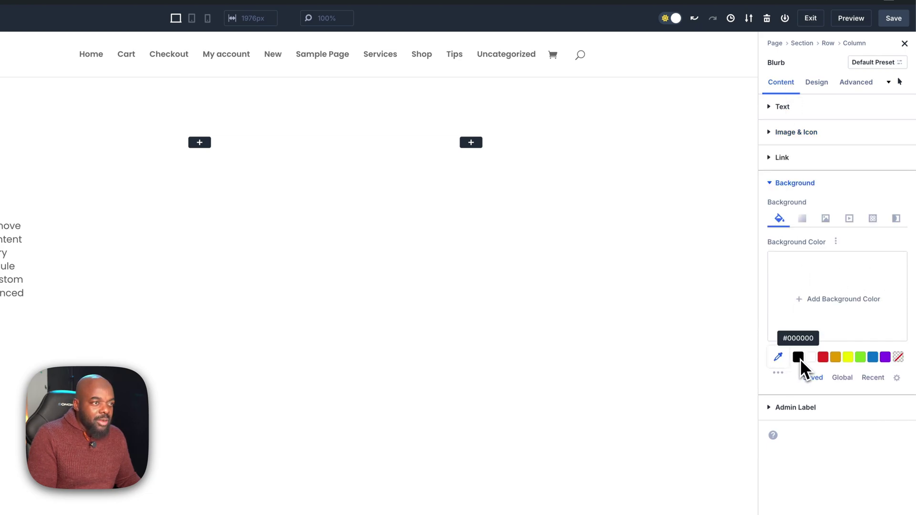
click(798, 357)
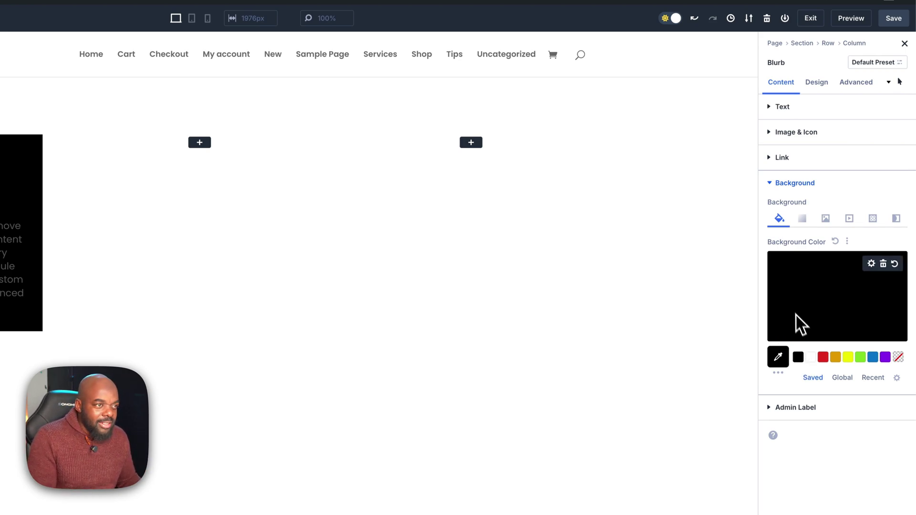
click(788, 304)
click(786, 301)
drag(786, 301, 765, 264)
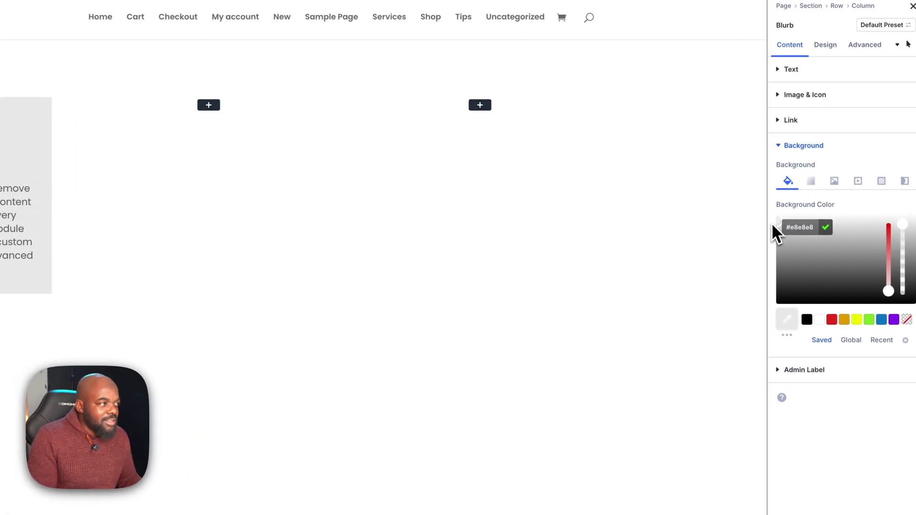
key(Escape)
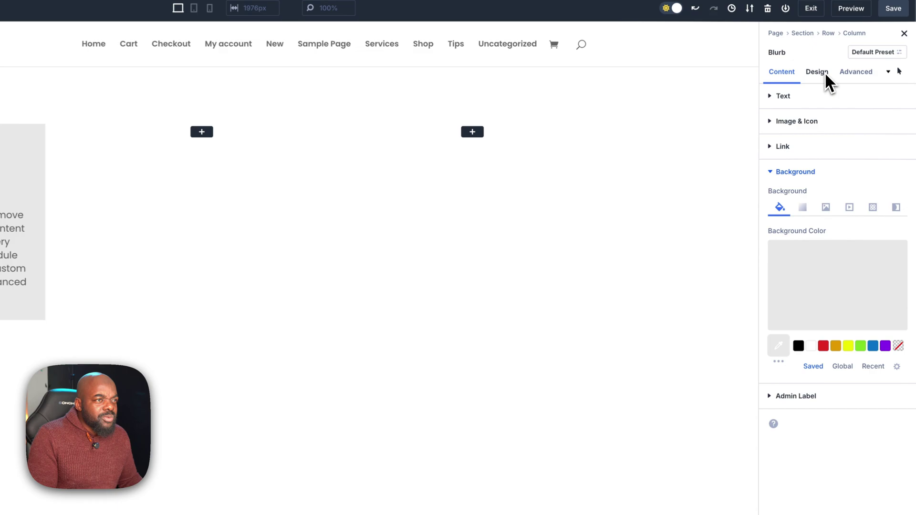
- Raise the linked Border Radius to 10px on all corners, then save
click(852, 102)
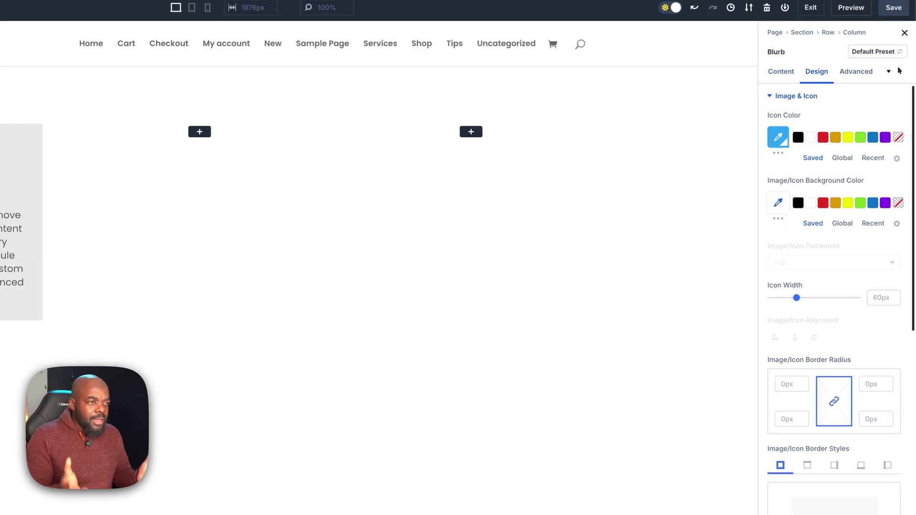
scroll(843, 453, down, 3)
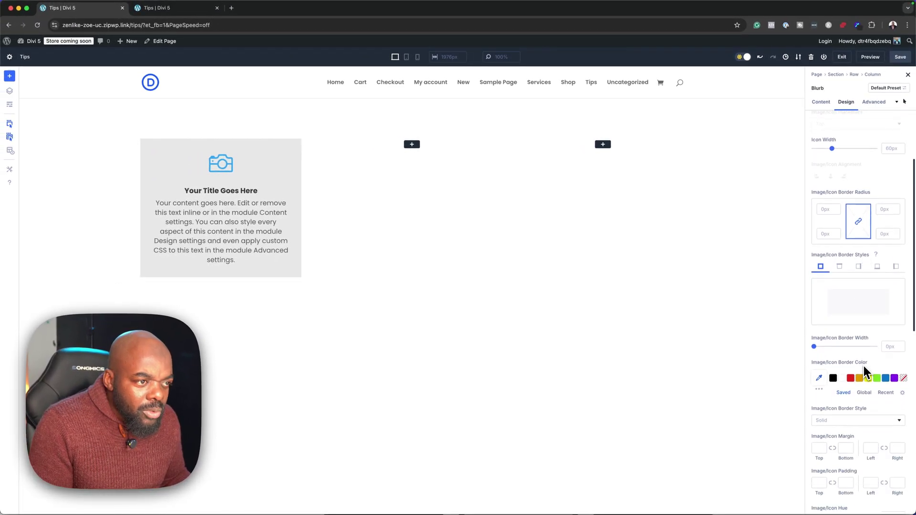
scroll(864, 371, down, 10)
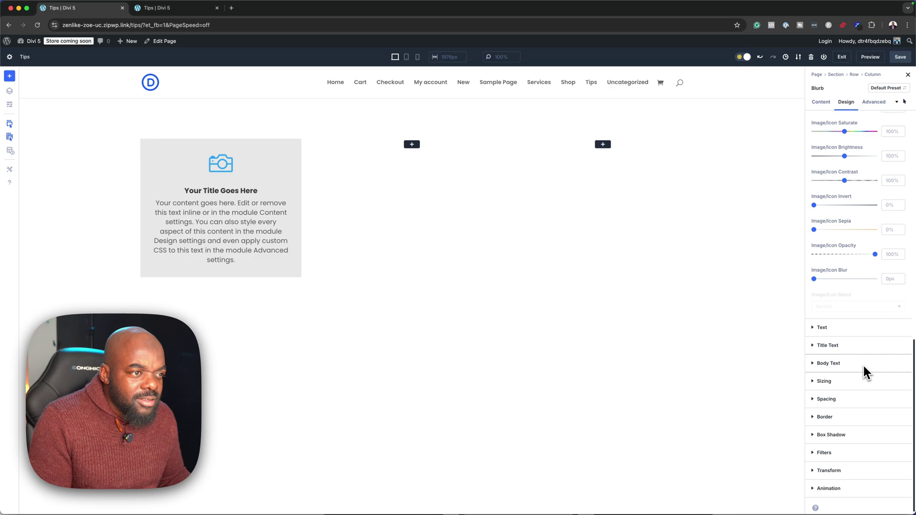
click(849, 417)
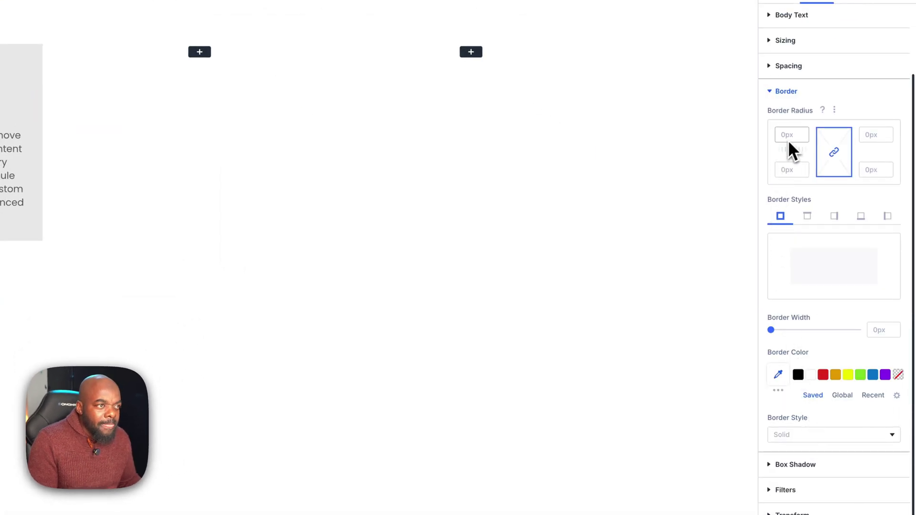
click(803, 132)
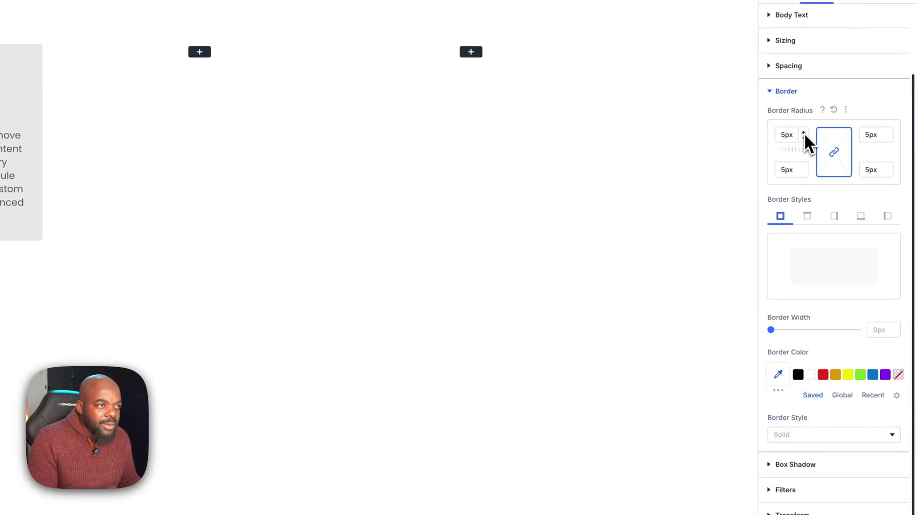
click(804, 133)
click(804, 133)
click(803, 133)
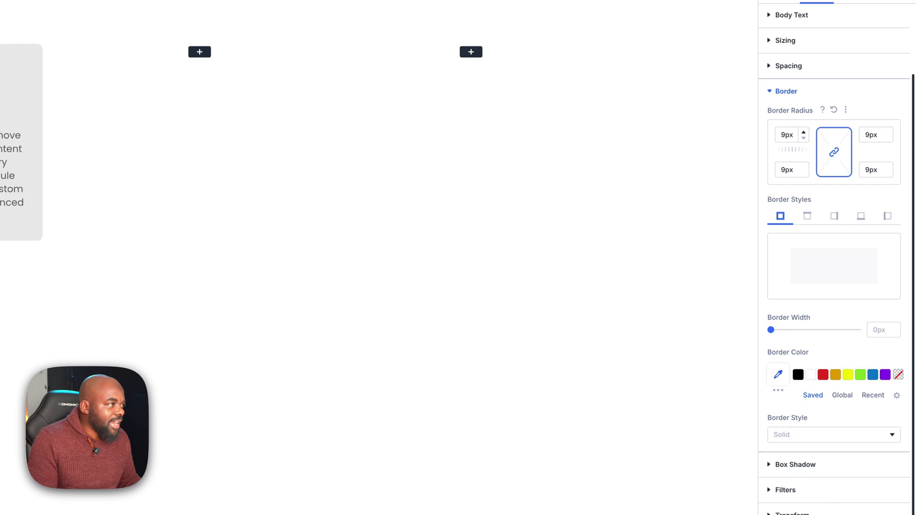
click(804, 133)
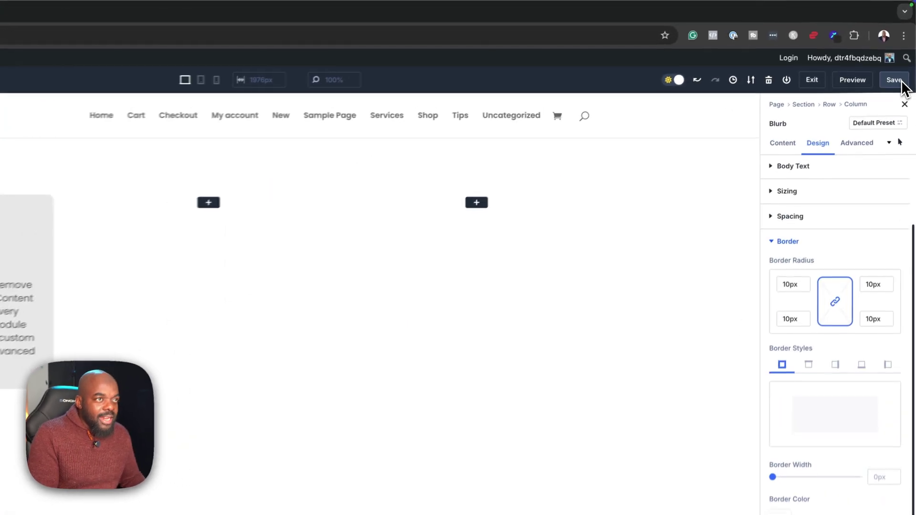
click(901, 82)
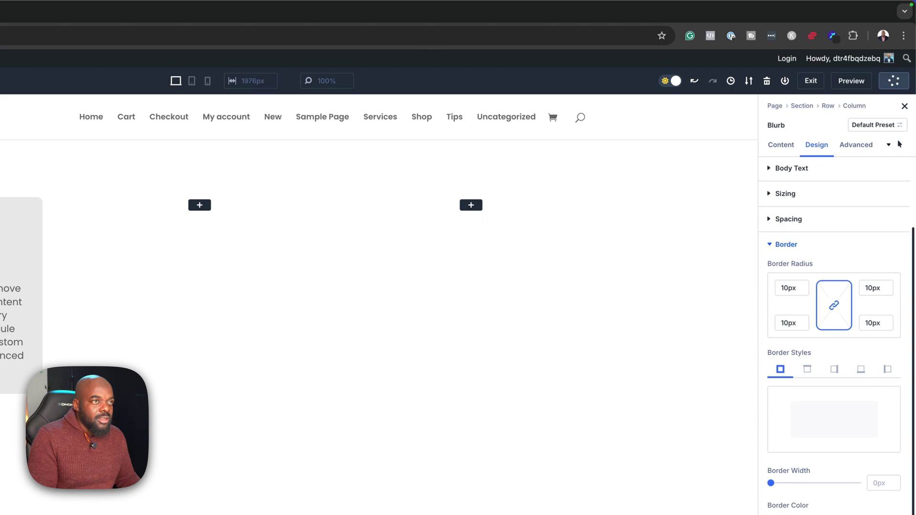
- Preview the Tips page in a new browser tab
click(861, 82)
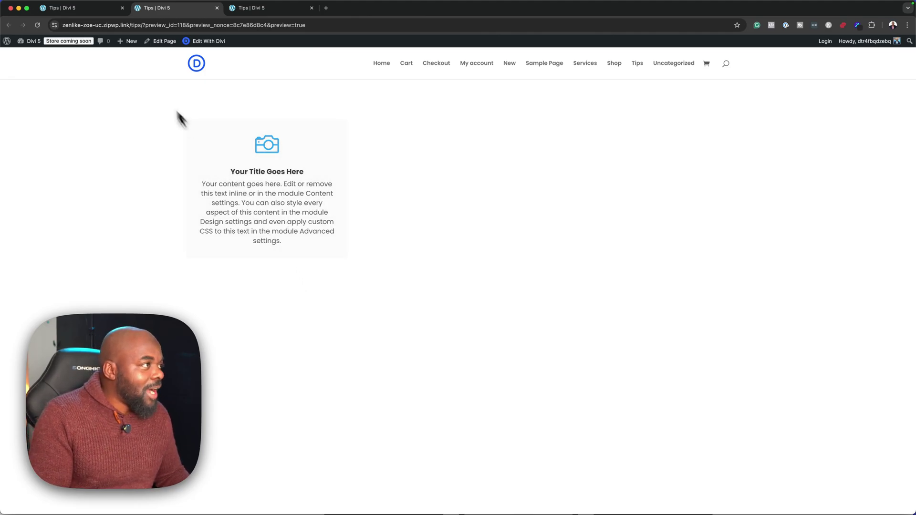
- Move the two stacked camera blurbs into the middle and right columns, then save with Ctrl+S
click(103, 10)
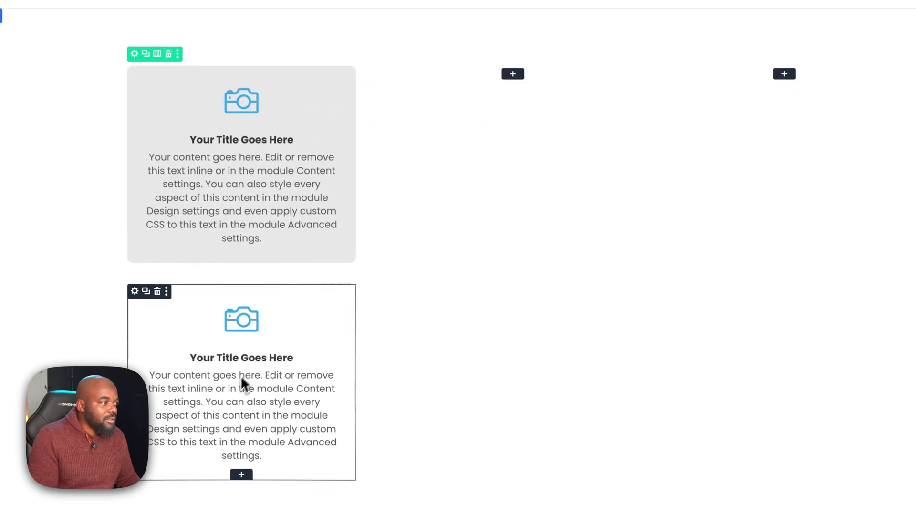
drag(258, 397, 551, 99)
drag(494, 88, 485, 89)
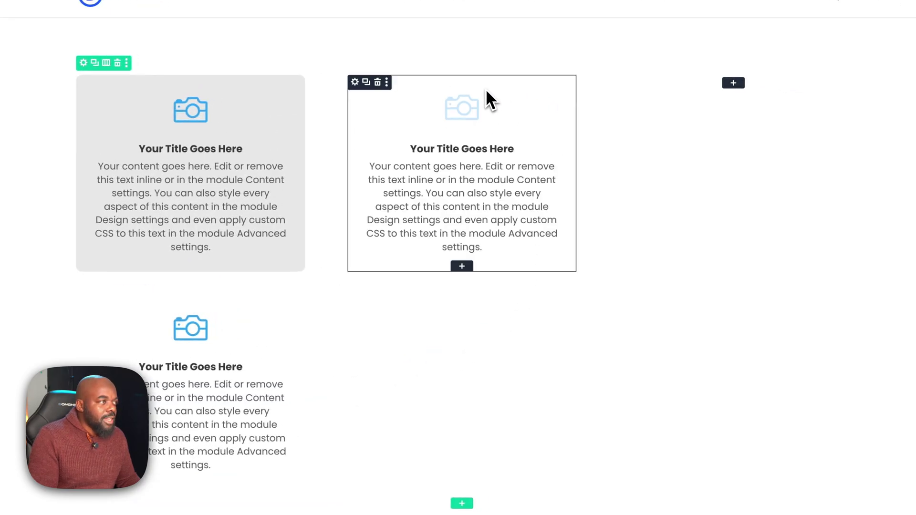
drag(196, 345, 723, 7)
drag(476, 121, 476, 120)
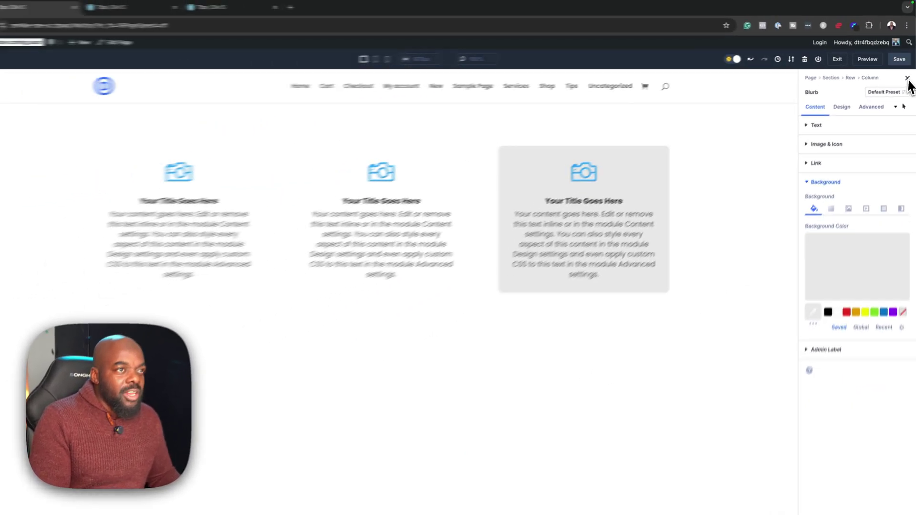
key(ctrl+s)
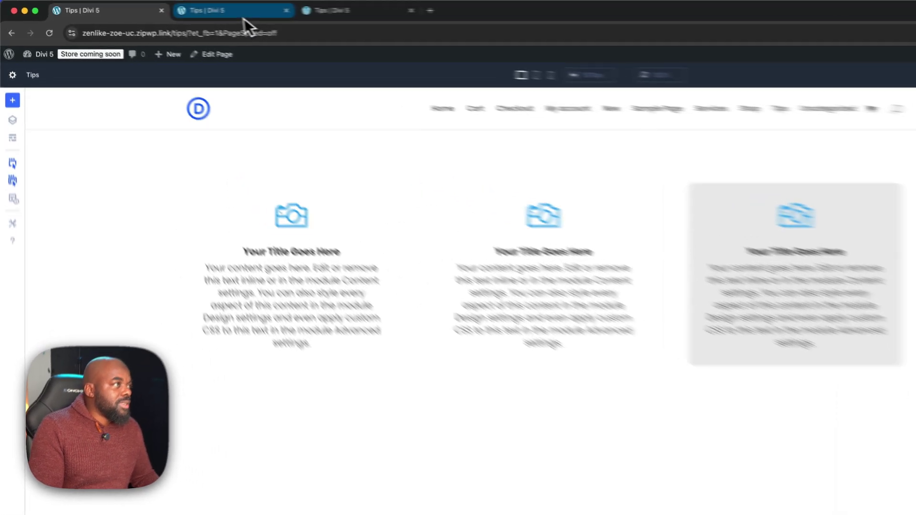
- Reload the Tips page preview tab to pick up the latest changes
click(244, 18)
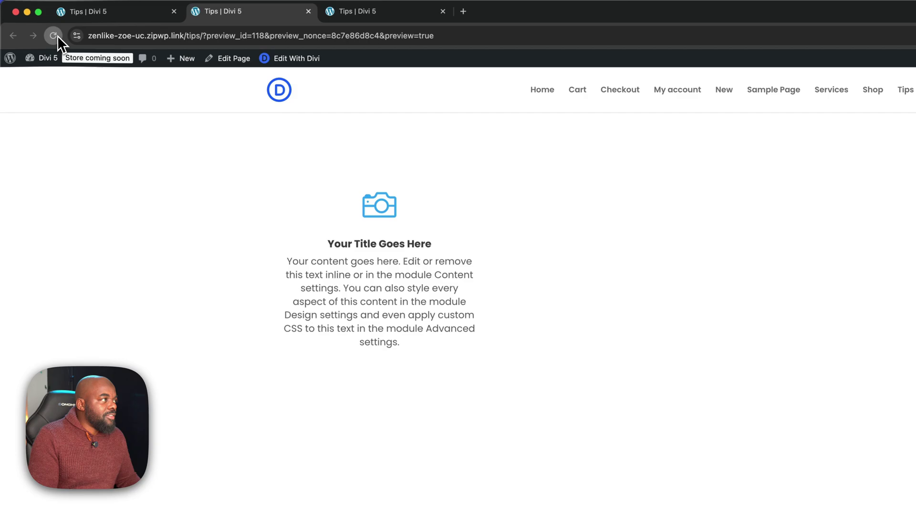
click(53, 35)
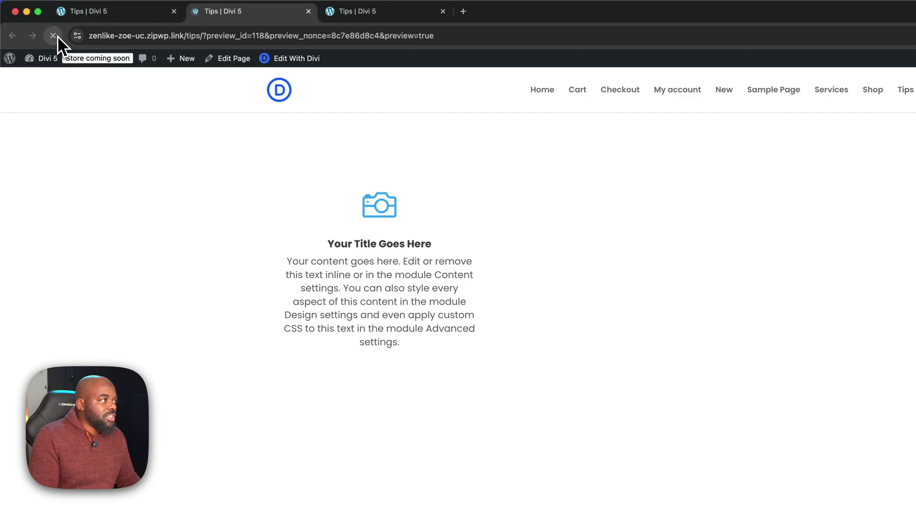